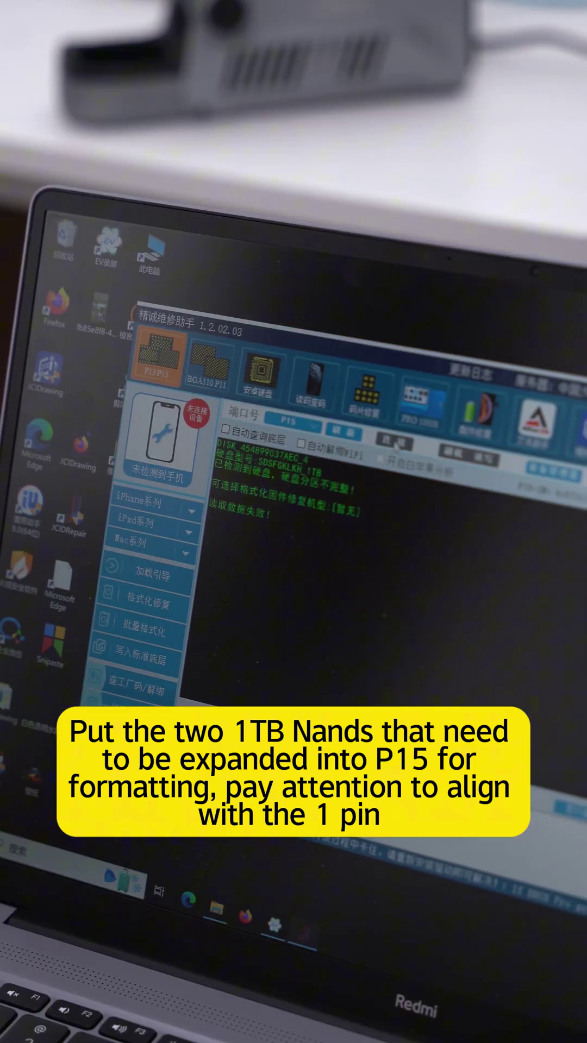
Select Mac mini 2024 (A3238 M4) from the Mac product family list.
click(179, 557)
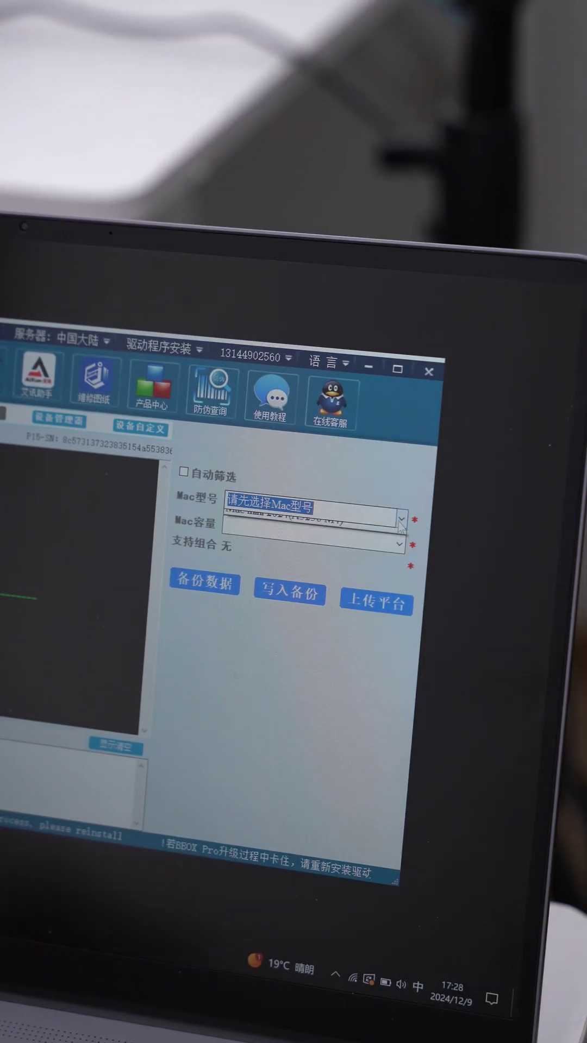
click(395, 536)
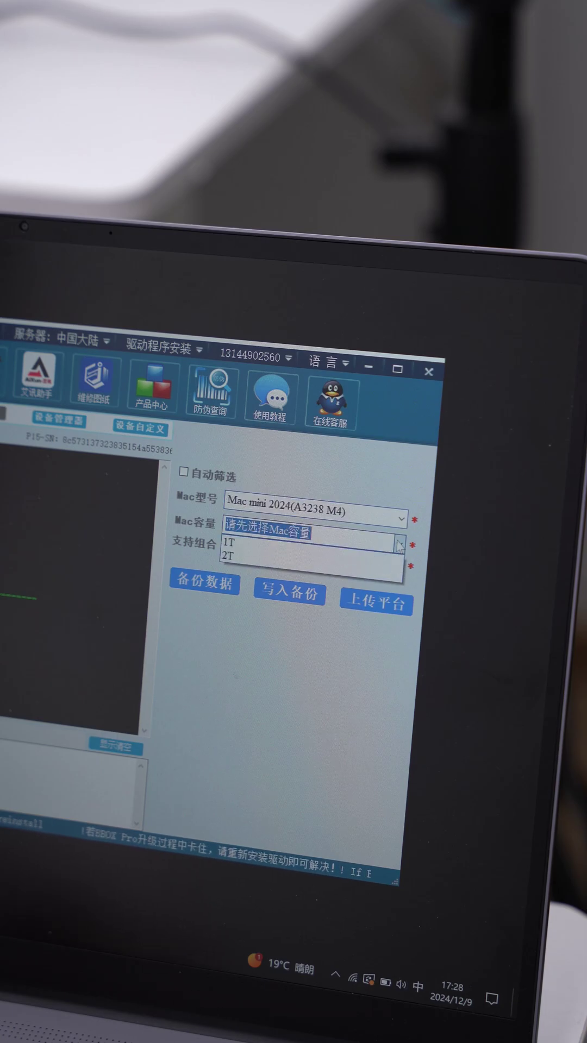